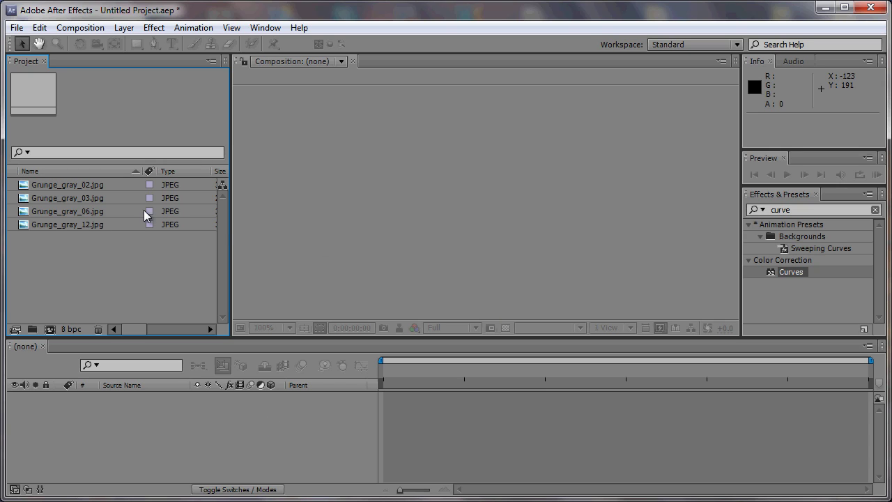
# Create Comp 1 from the NTSC DV preset at 720×480 and 29.97 fps
pyautogui.click(47, 329)
pyautogui.click(456, 217)
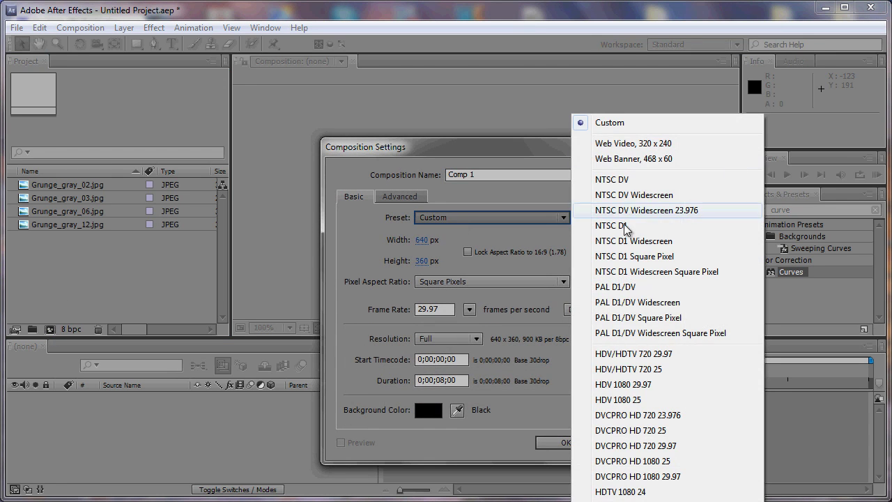
pyautogui.click(605, 179)
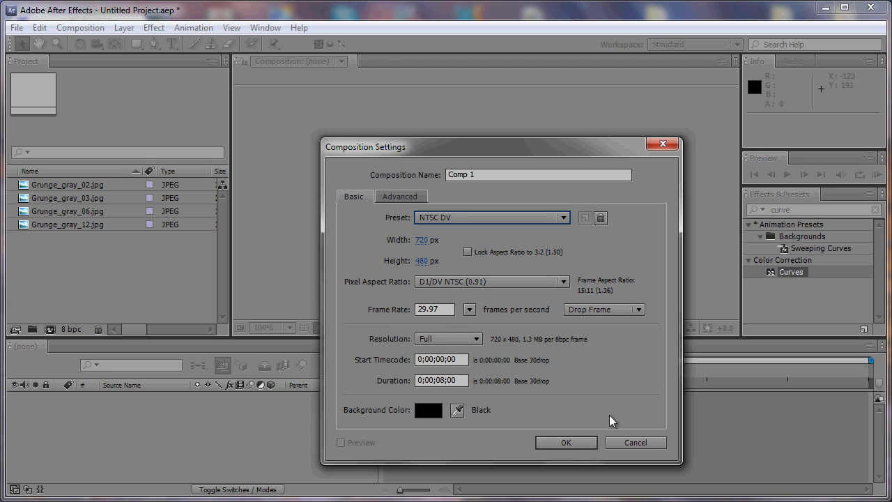
pyautogui.click(561, 442)
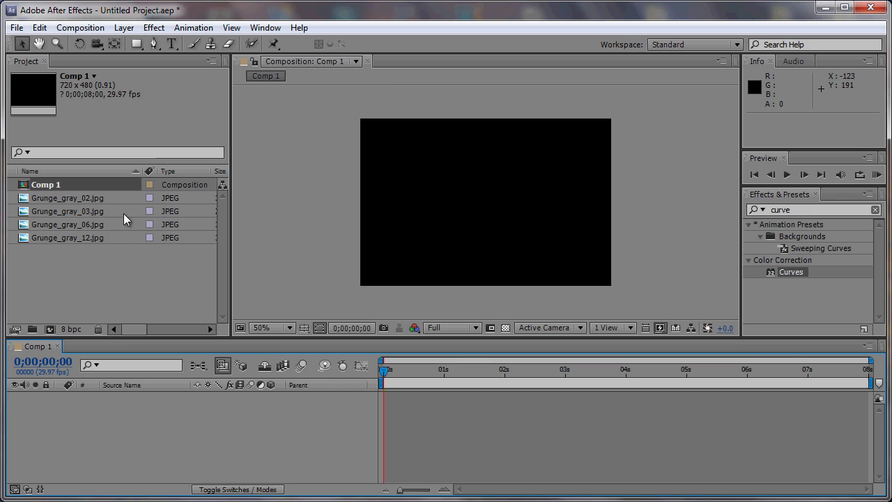
pyautogui.click(99, 199)
# Preview Grunge_gray_02, 03, 06 and 12 in the Footage viewer, then return to Comp 1
pyautogui.click(89, 219)
pyautogui.click(96, 202)
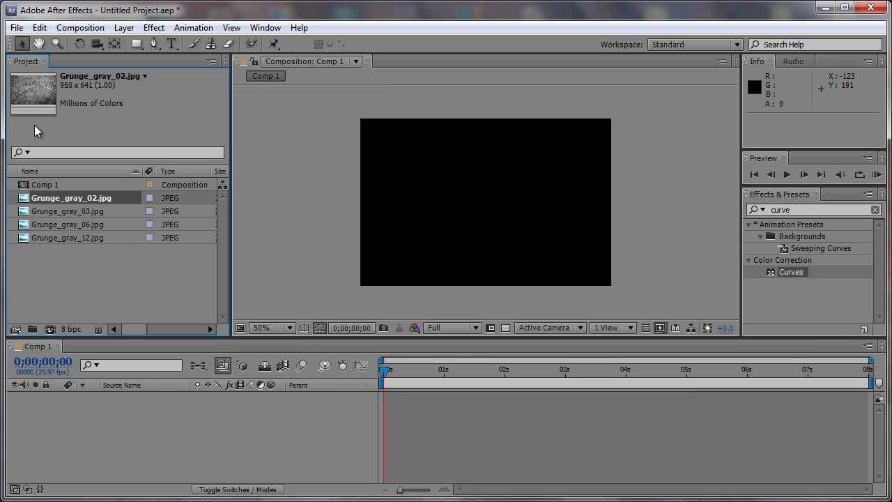
pyautogui.doubleClick(86, 198)
pyautogui.doubleClick(94, 210)
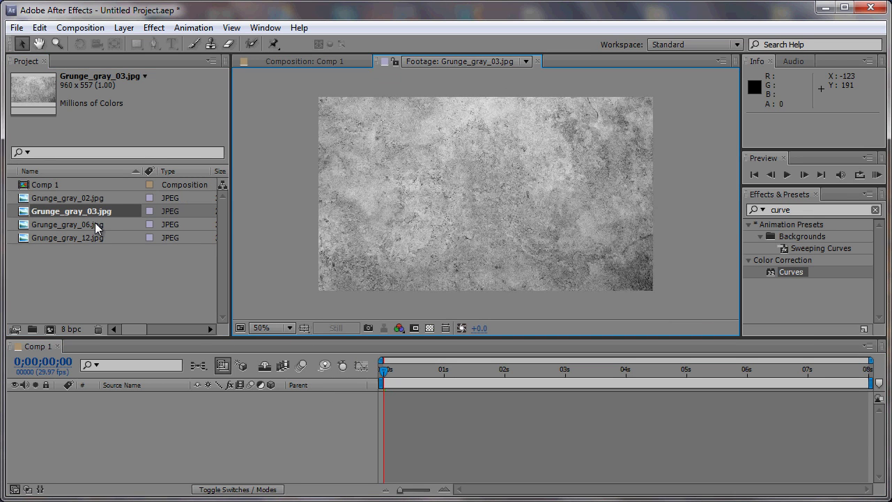
pyautogui.doubleClick(95, 224)
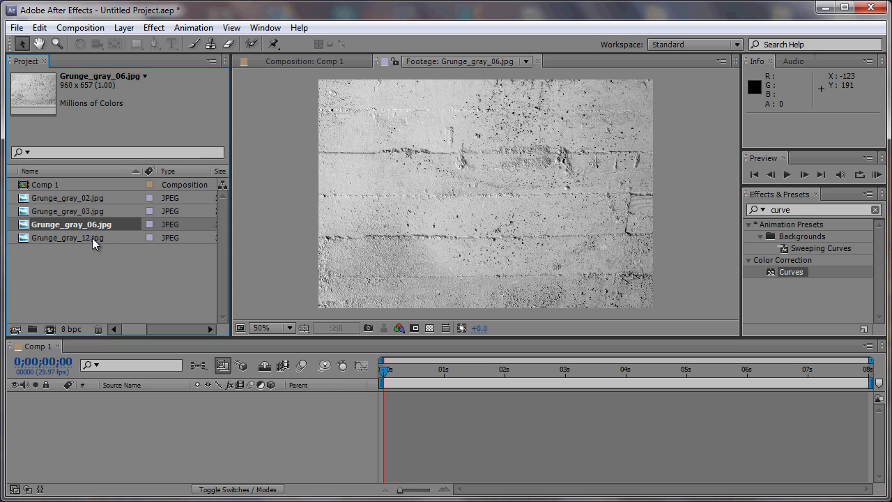
pyautogui.doubleClick(84, 237)
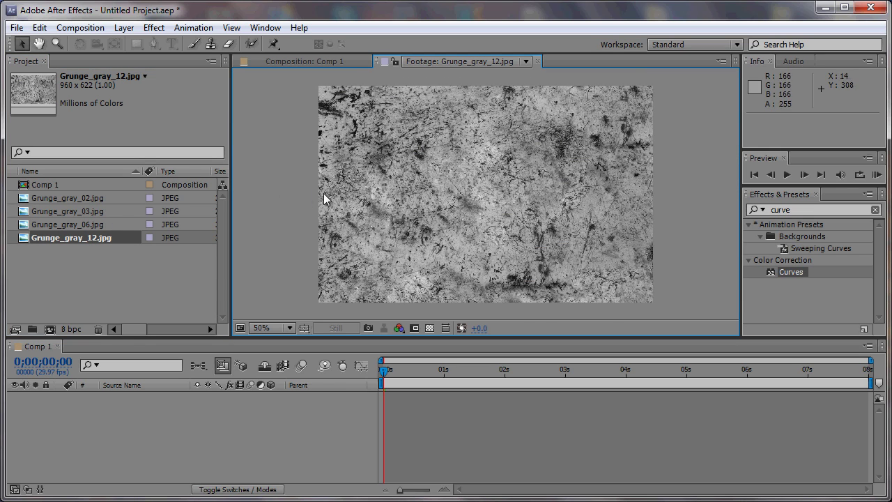
pyautogui.click(318, 62)
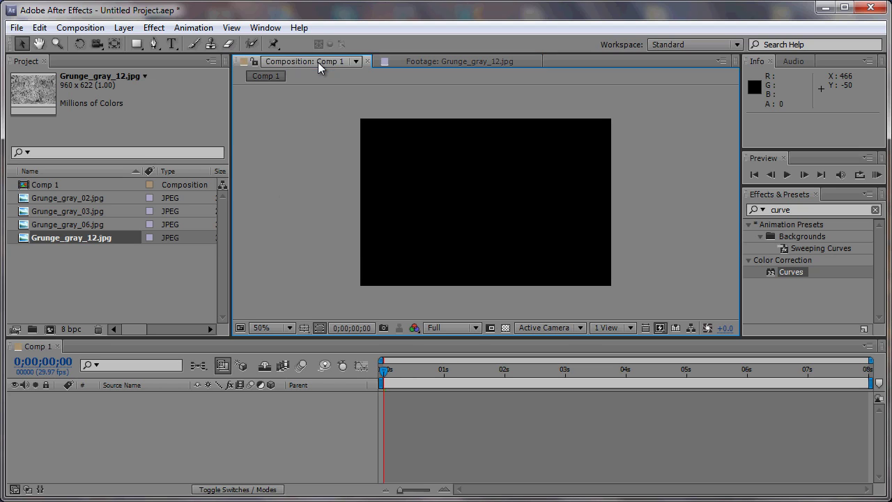
# Drag all four Grunge_gray JPEGs into Comp 1 as layers, undoing a trial scale
pyautogui.keyDown('shift'); pyautogui.click(86, 200); pyautogui.keyUp('shift')
pyautogui.moveTo(89, 209); pyautogui.dragTo(126, 416)
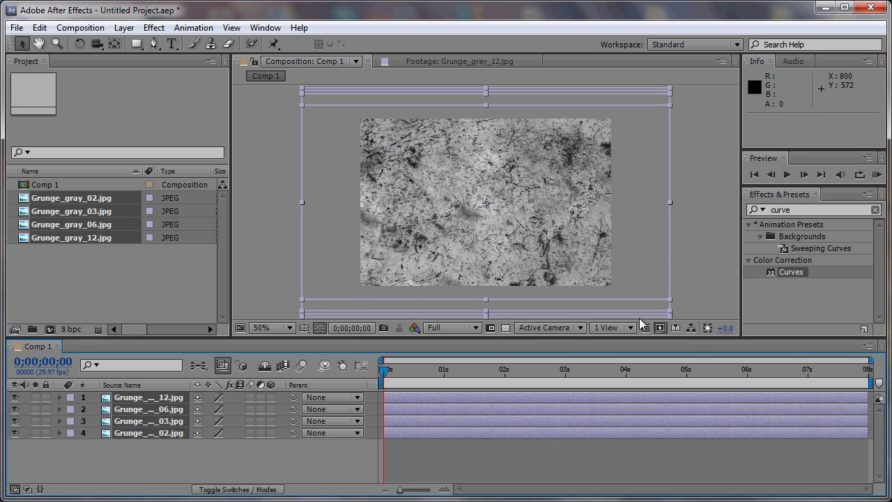
pyautogui.moveTo(671, 297); pyautogui.dragTo(614, 291)
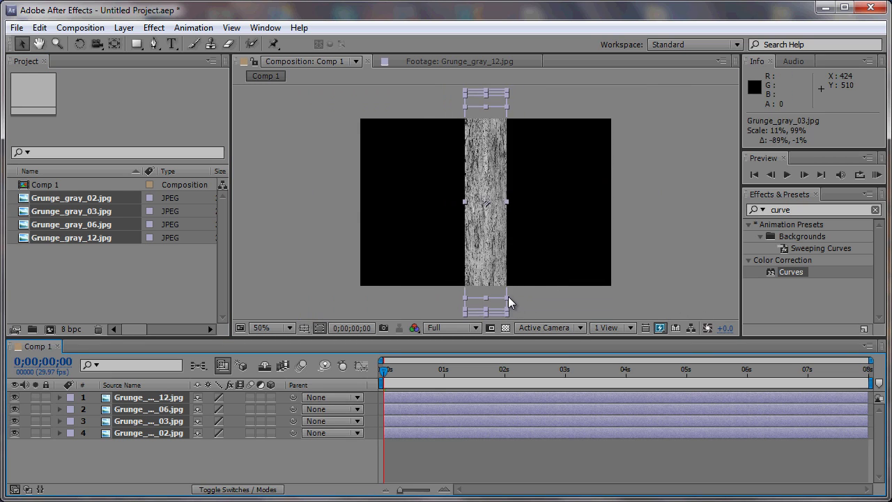
pyautogui.hotkey('ctrl', 'z')
pyautogui.click(139, 384)
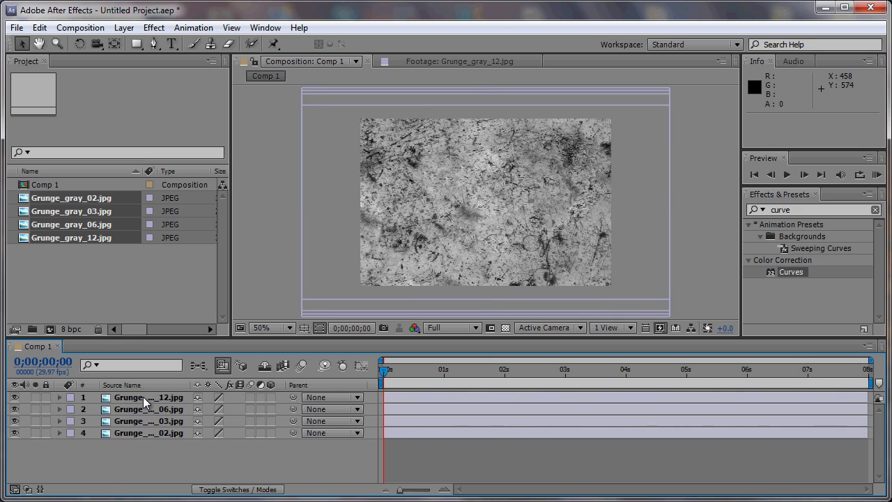
pyautogui.click(145, 394)
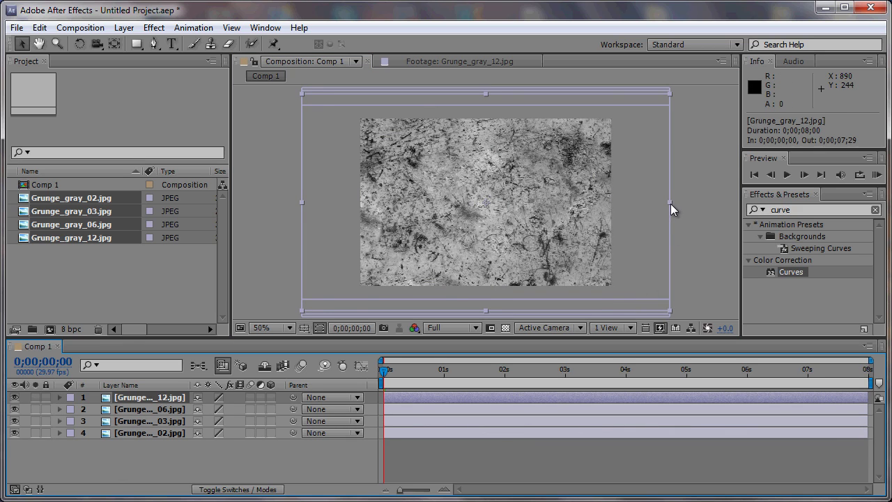
# Narrow Grunge_gray_12 and Grunge_gray_06 into strips and move Grunge_gray_03 to the left
pyautogui.moveTo(670, 202)
pyautogui.mouseDown()
pyautogui.moveTo(522, 201)
pyautogui.moveTo(592, 213)
pyautogui.mouseUp()
pyautogui.click(157, 409)
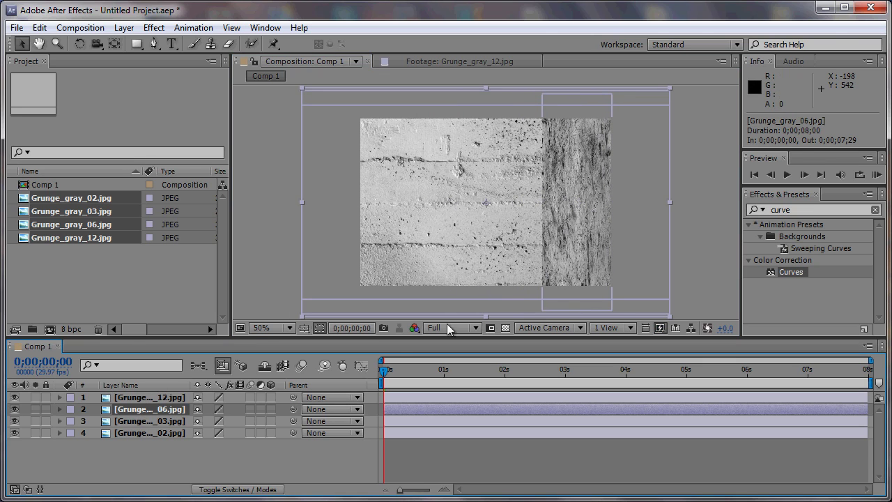
pyautogui.moveTo(302, 201)
pyautogui.mouseDown()
pyautogui.moveTo(458, 210)
pyautogui.moveTo(509, 230)
pyautogui.mouseUp()
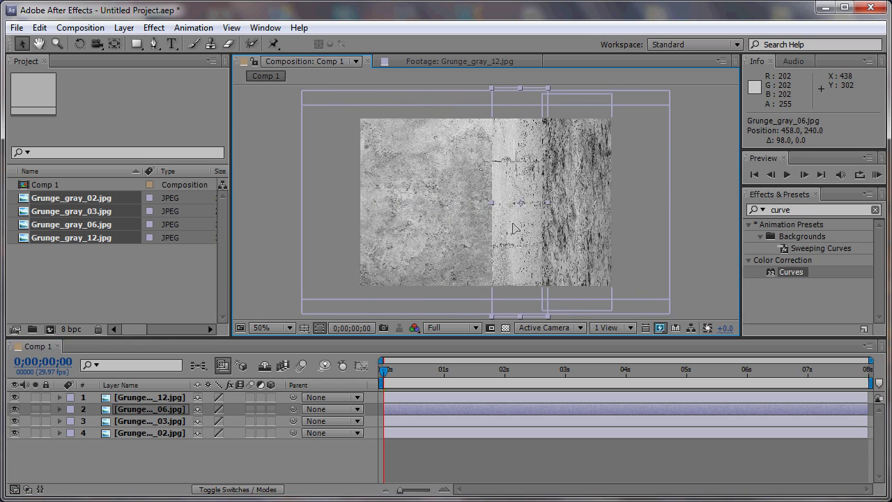
pyautogui.click(408, 242)
pyautogui.moveTo(302, 199); pyautogui.dragTo(391, 208)
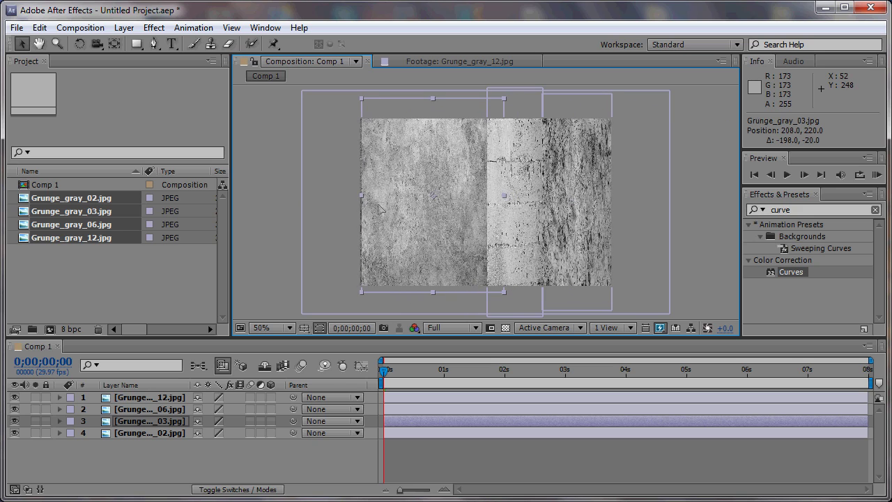
pyautogui.moveTo(391, 208); pyautogui.dragTo(377, 210)
# Narrow Grunge_gray_02, stack it above Grunge_gray_03 and slide its strip into place
pyautogui.click(166, 431)
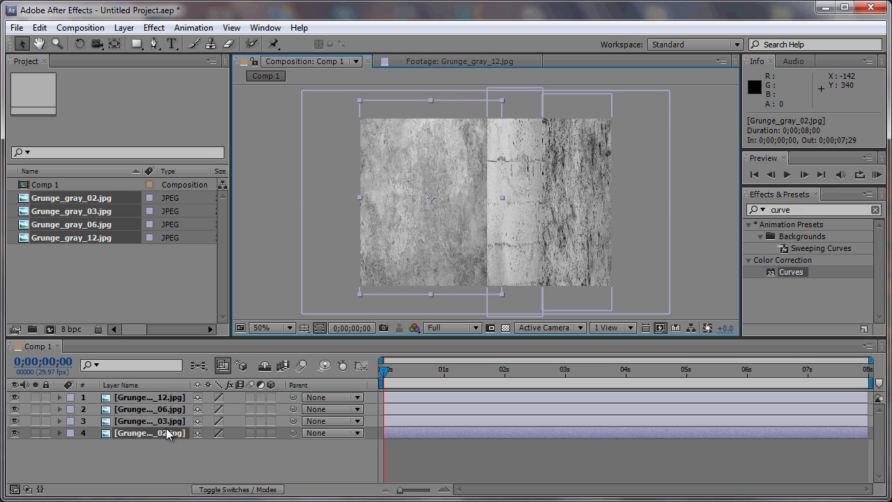
pyautogui.moveTo(301, 202); pyautogui.dragTo(436, 221)
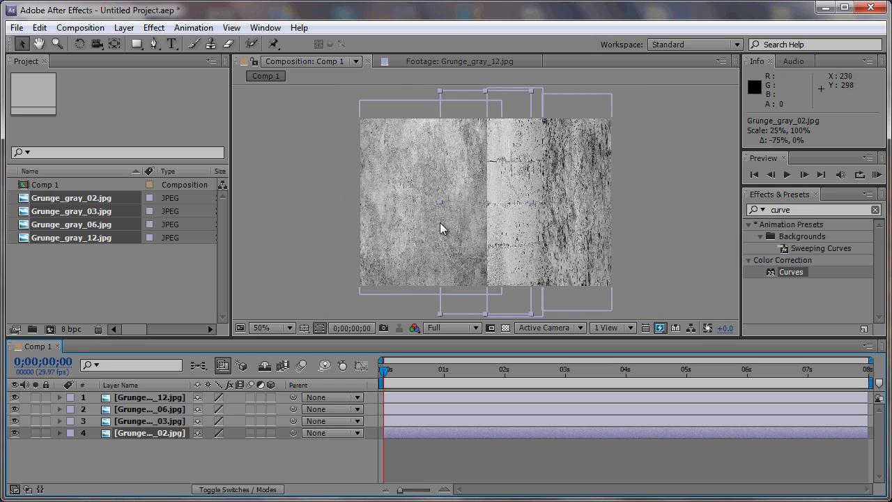
pyautogui.click(145, 433)
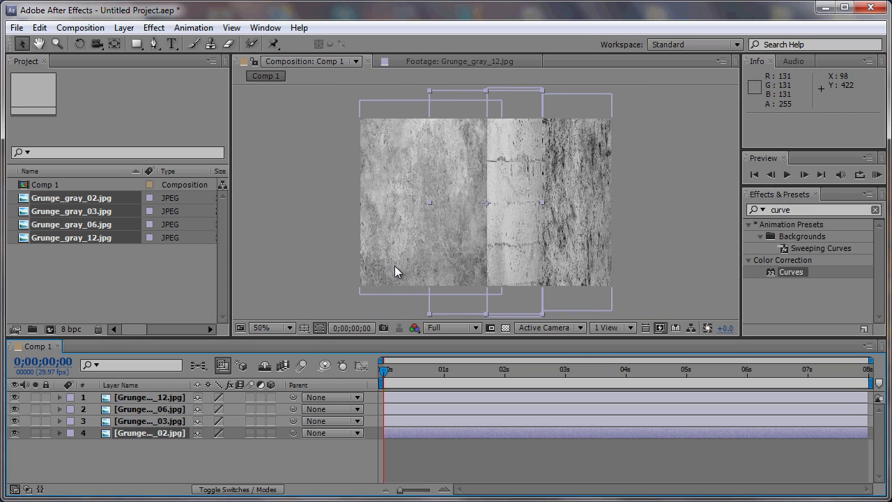
pyautogui.moveTo(169, 434); pyautogui.dragTo(171, 414)
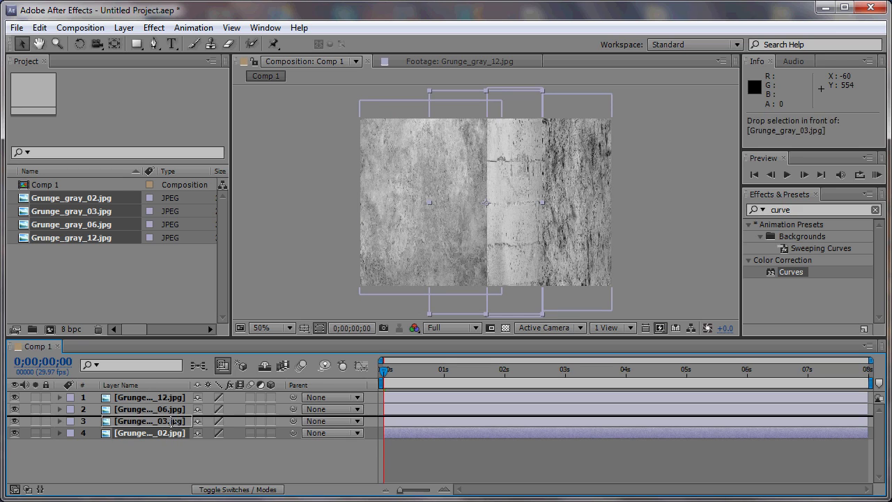
pyautogui.moveTo(451, 236); pyautogui.dragTo(347, 232)
pyautogui.click(718, 252)
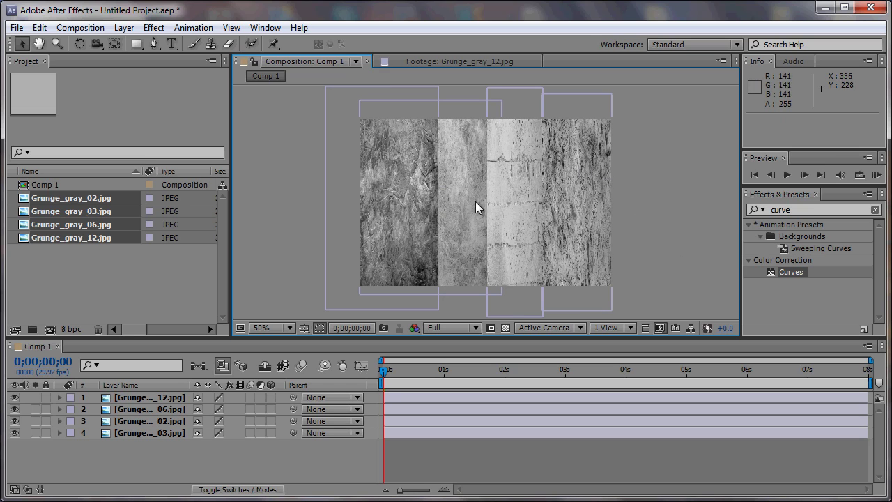
pyautogui.click(187, 401)
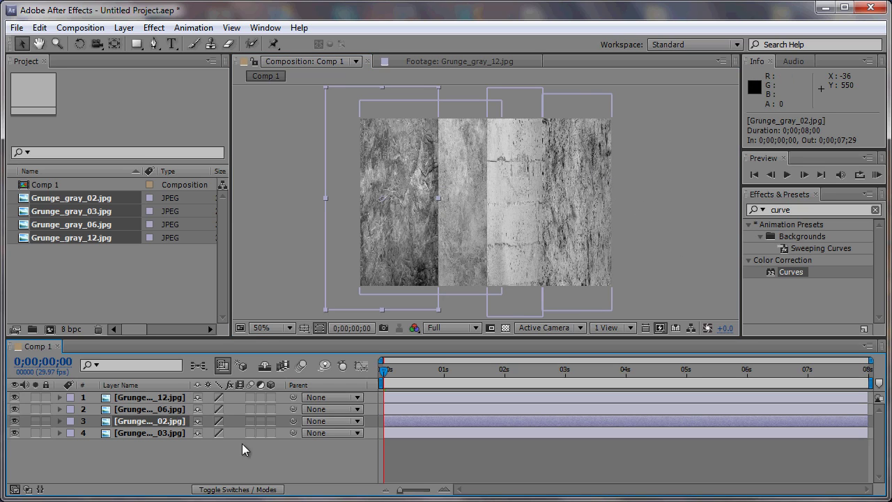
pyautogui.click(715, 305)
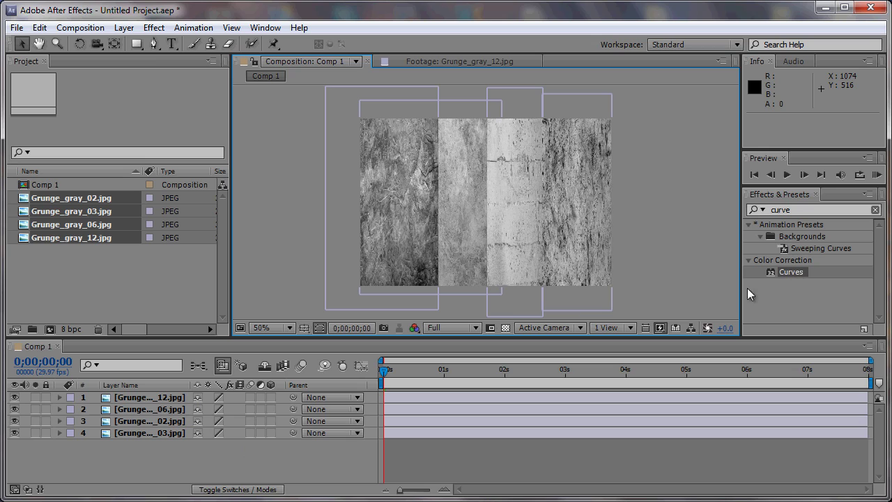
# Apply Curves to Grunge_gray_12 and bend its Red channel into an S-curve
pyautogui.moveTo(798, 271); pyautogui.dragTo(172, 399)
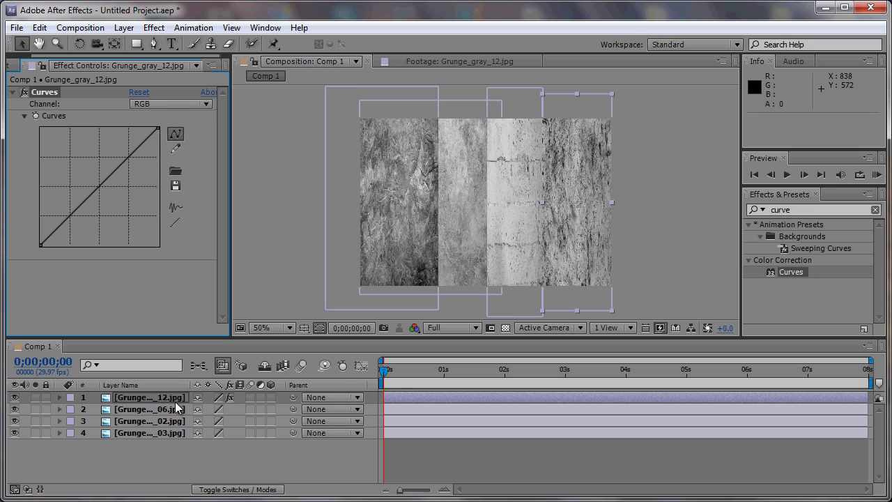
pyautogui.moveTo(128, 160); pyautogui.dragTo(130, 162)
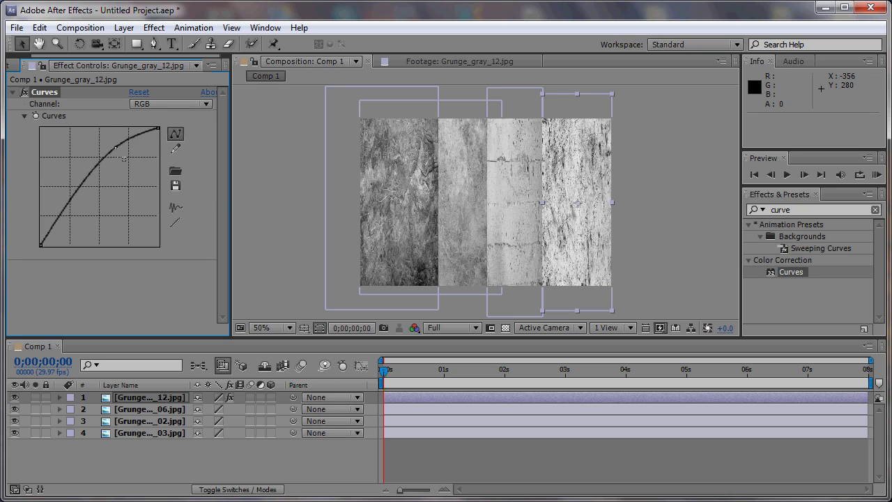
pyautogui.click(150, 103)
pyautogui.click(171, 136)
pyautogui.moveTo(134, 152); pyautogui.dragTo(116, 146)
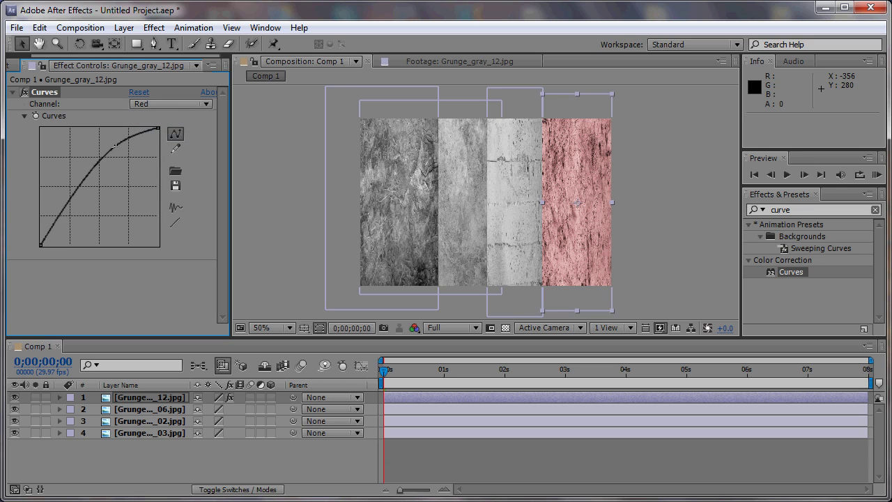
pyautogui.moveTo(77, 189); pyautogui.dragTo(79, 205)
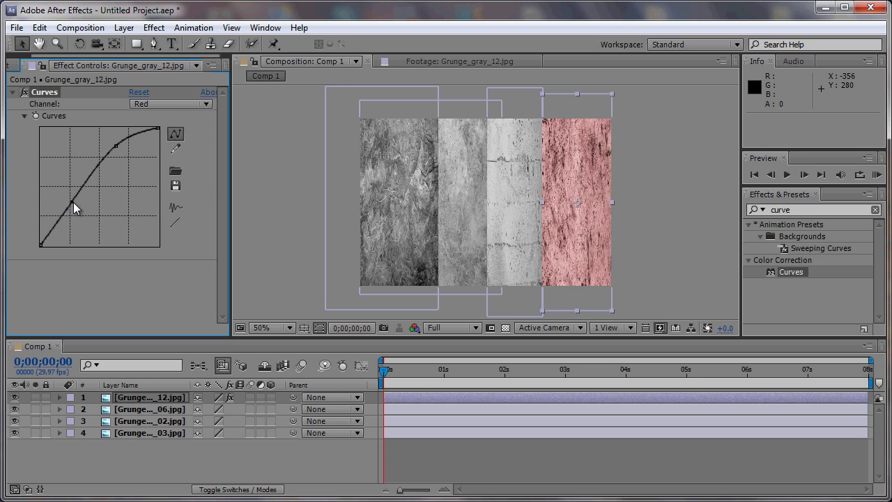
# Bow the Green curve down for a magenta tint, then adjust the Blue channel curve
pyautogui.click(195, 105)
pyautogui.click(171, 149)
pyautogui.moveTo(111, 175)
pyautogui.mouseDown()
pyautogui.moveTo(112, 193)
pyautogui.moveTo(87, 174)
pyautogui.moveTo(93, 182)
pyautogui.mouseUp()
pyautogui.click(147, 104)
pyautogui.click(157, 168)
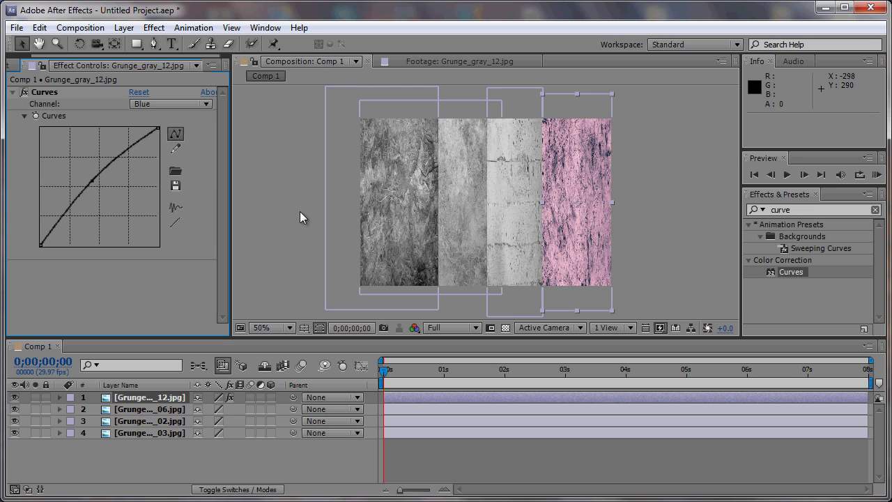
pyautogui.click(62, 92)
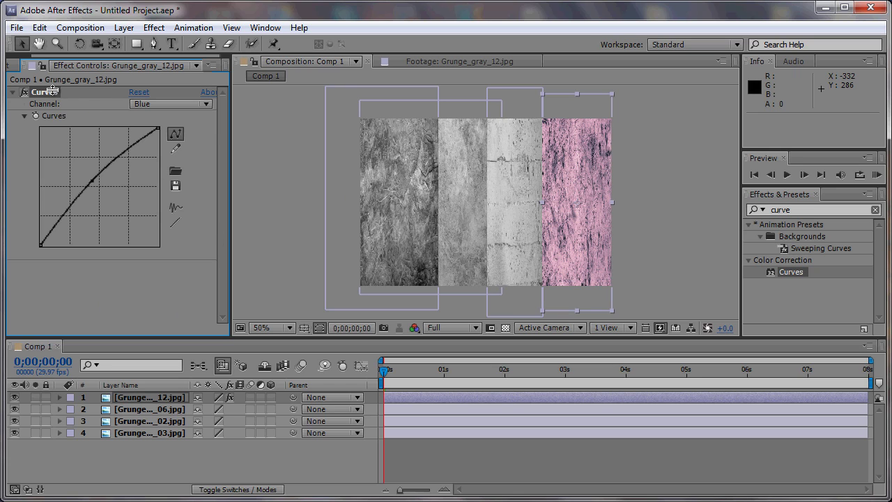
pyautogui.keyDown('ctrl'); pyautogui.click(91, 175); pyautogui.keyUp('ctrl')
# Undo a trial paste of Curves onto the lower three layers, then delete Curves from Grunge_gray_12
pyautogui.click(143, 409)
pyautogui.keyDown('shift'); pyautogui.click(148, 432); pyautogui.keyUp('shift')
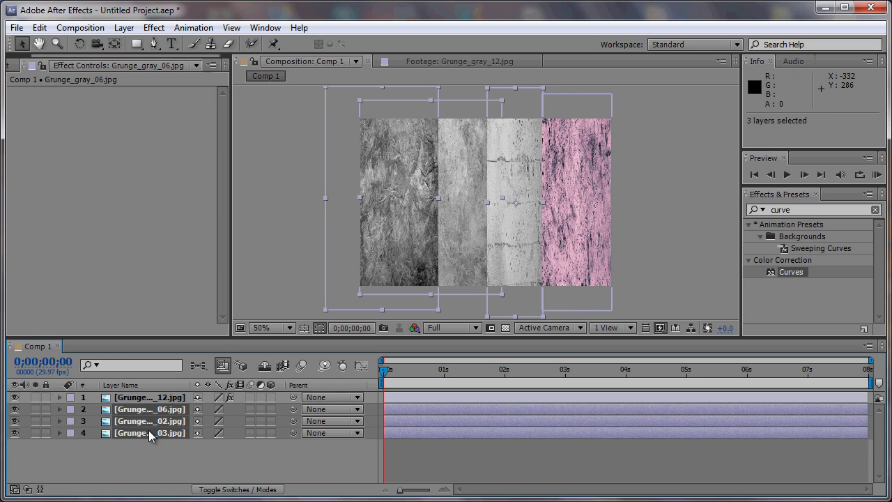
pyautogui.hotkey('ctrl', 'v')
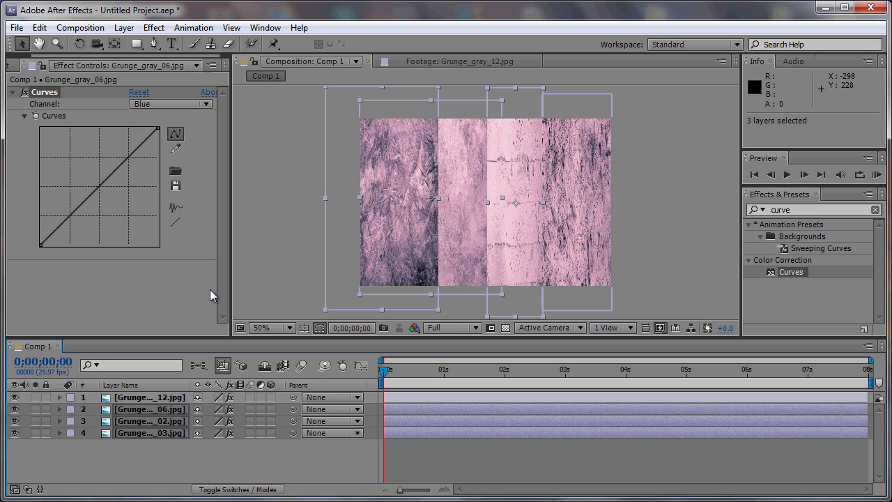
pyautogui.hotkey('ctrl', 'z')
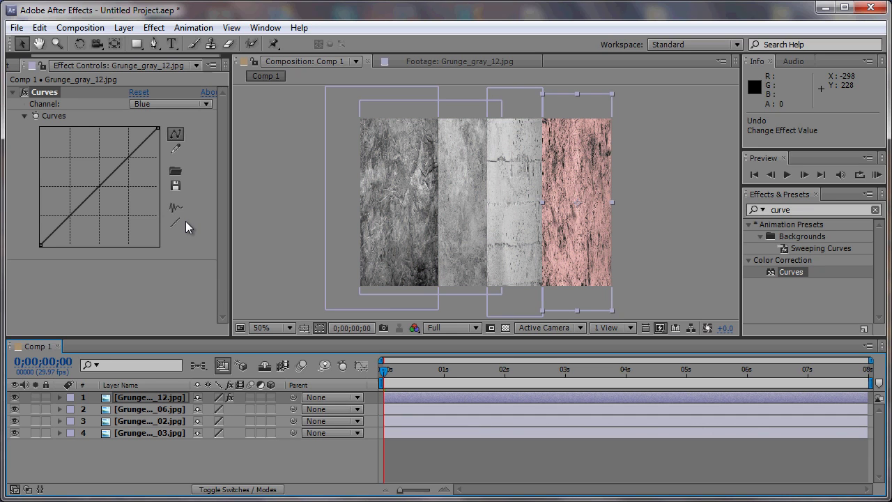
pyautogui.hotkey('ctrl', 'z')
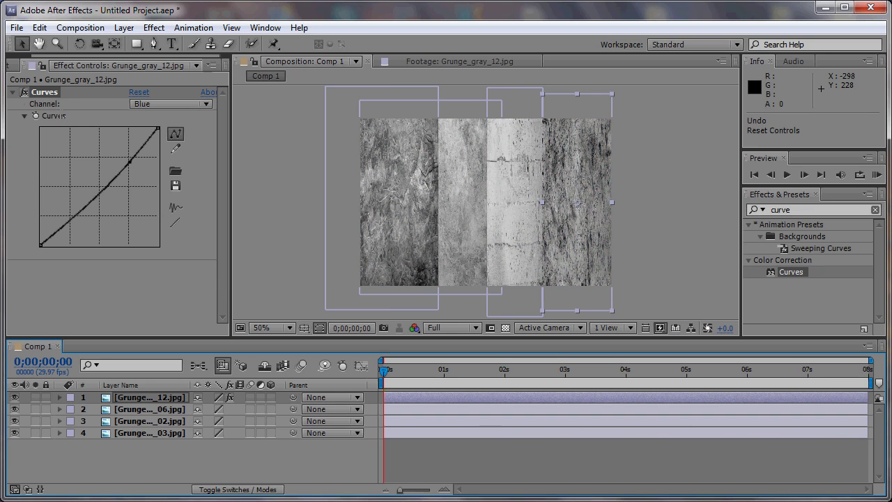
pyautogui.click(46, 96)
pyautogui.press('Delete')
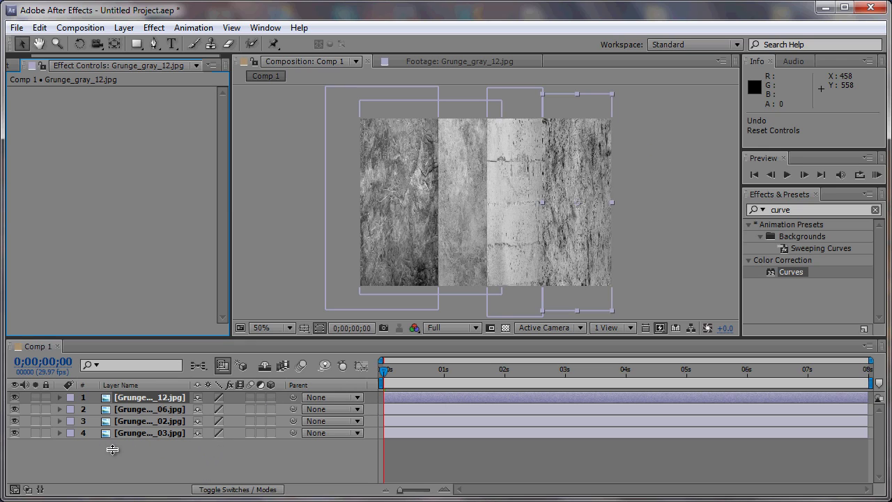
# Add Adjustment Layer 1 via Layer > New > Adjustment Layer and select it
pyautogui.moveTo(161, 340); pyautogui.dragTo(162, 312)
pyautogui.rightClick(145, 427)
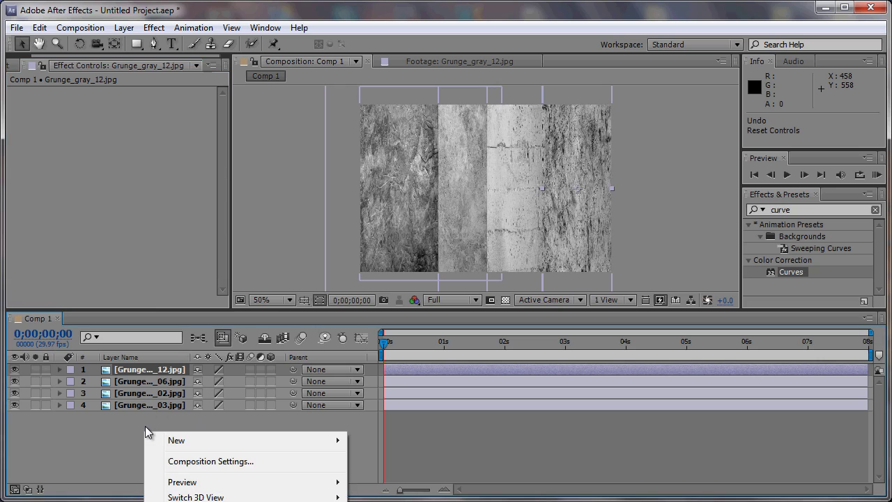
pyautogui.moveTo(221, 441)
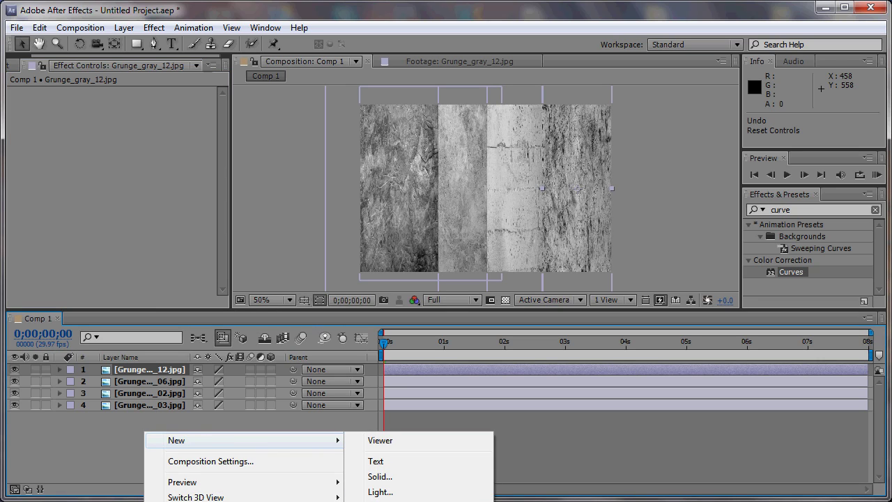
pyautogui.click(84, 435)
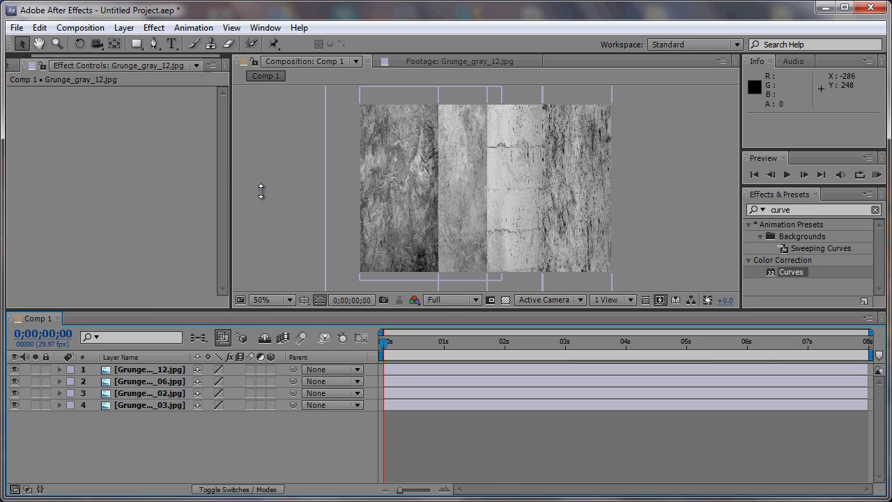
pyautogui.click(124, 28)
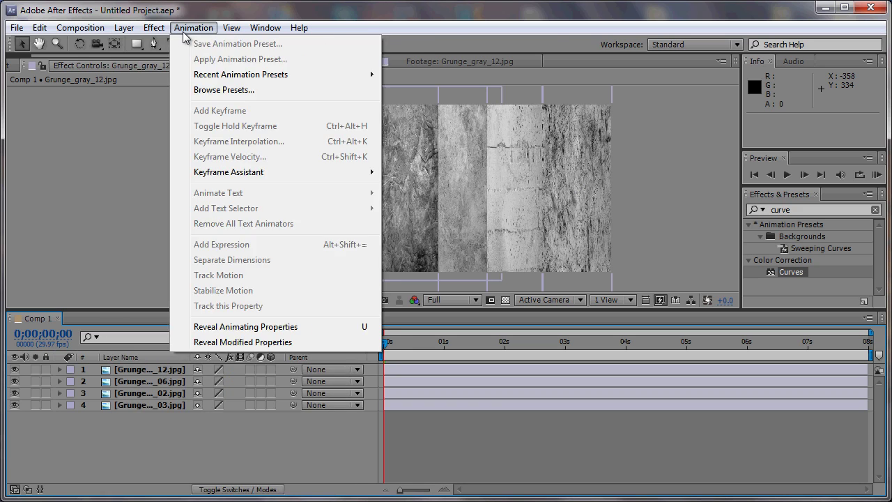
pyautogui.moveTo(132, 44)
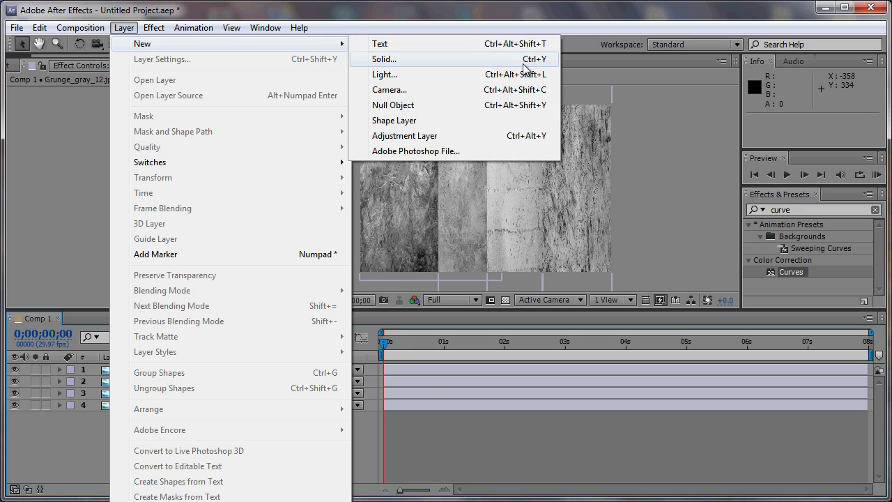
pyautogui.click(462, 134)
pyautogui.moveTo(308, 310); pyautogui.dragTo(300, 334)
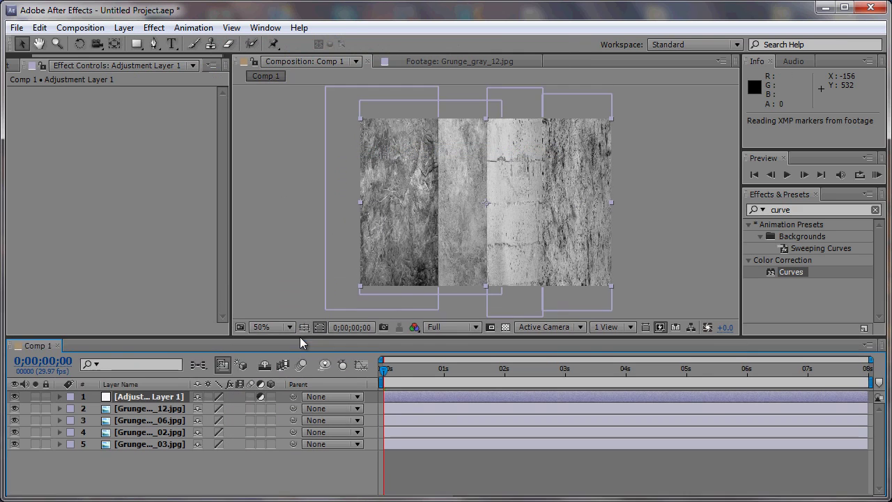
pyautogui.click(124, 28)
pyautogui.moveTo(150, 44)
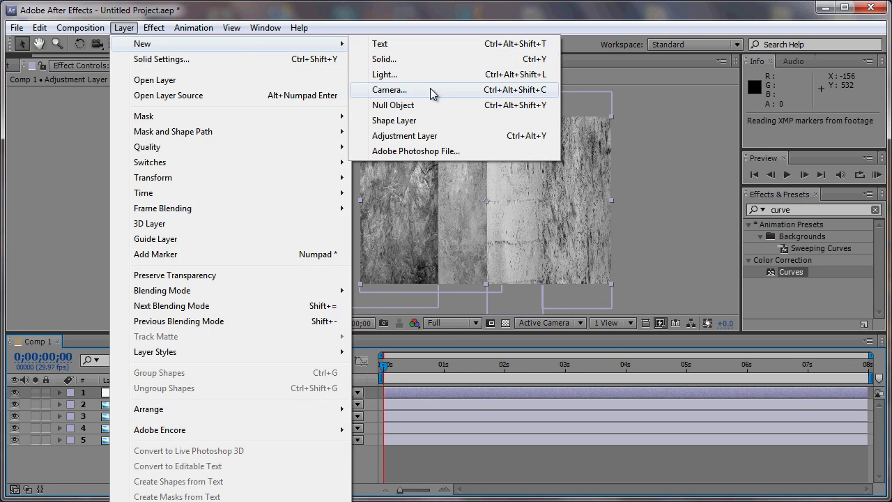
pyautogui.click(537, 138)
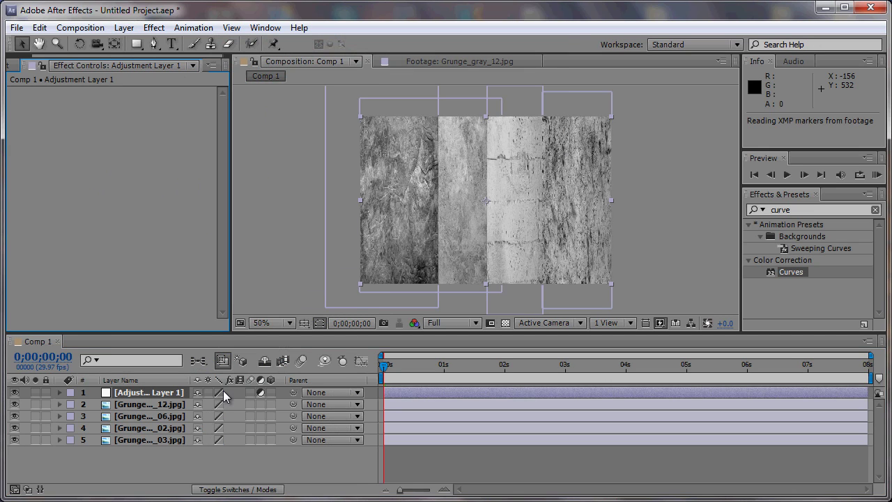
pyautogui.click(188, 392)
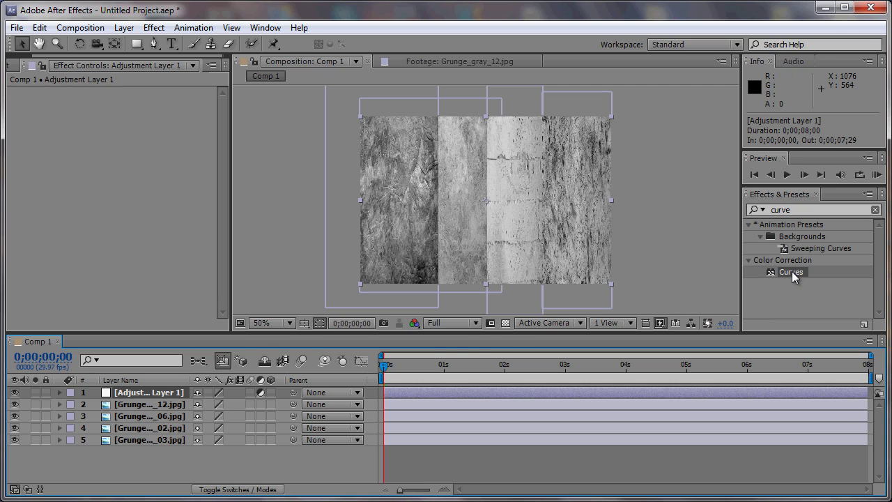
# Drag Curves onto Adjustment Layer 1, try bending the Red curve, then undo it back to neutral
pyautogui.moveTo(791, 271); pyautogui.dragTo(146, 394)
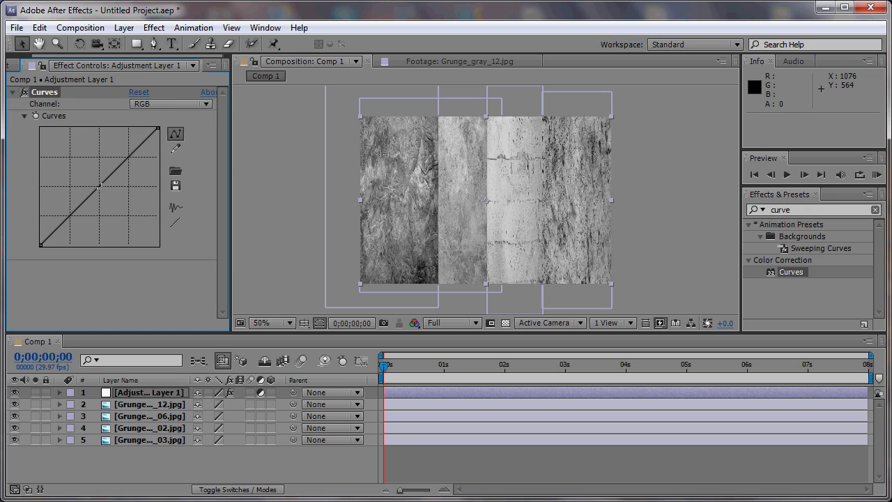
pyautogui.click(160, 134)
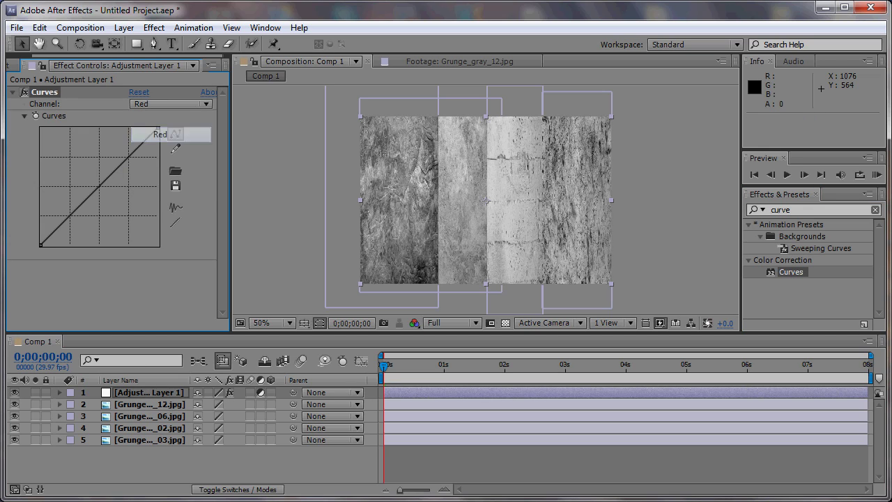
pyautogui.moveTo(99, 187)
pyautogui.mouseDown()
pyautogui.moveTo(90, 171)
pyautogui.moveTo(58, 191)
pyautogui.moveTo(77, 165)
pyautogui.mouseUp()
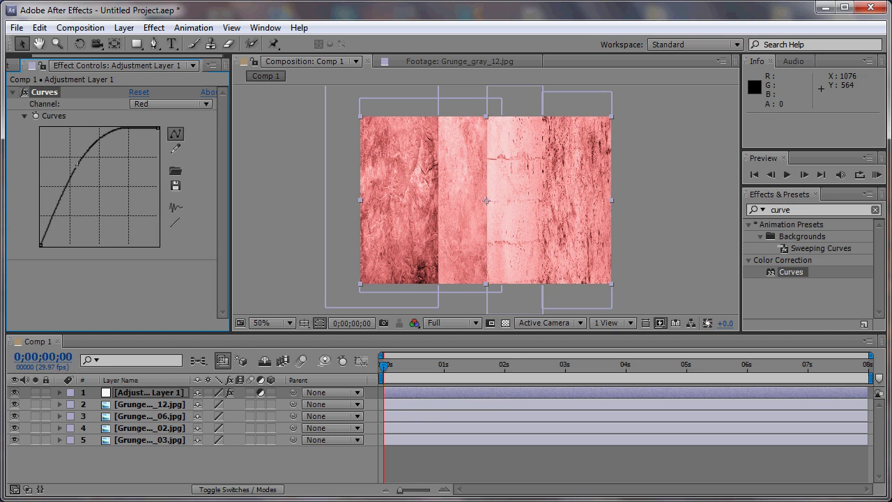
pyautogui.moveTo(129, 128)
pyautogui.mouseDown()
pyautogui.moveTo(143, 173)
pyautogui.moveTo(137, 149)
pyautogui.mouseUp()
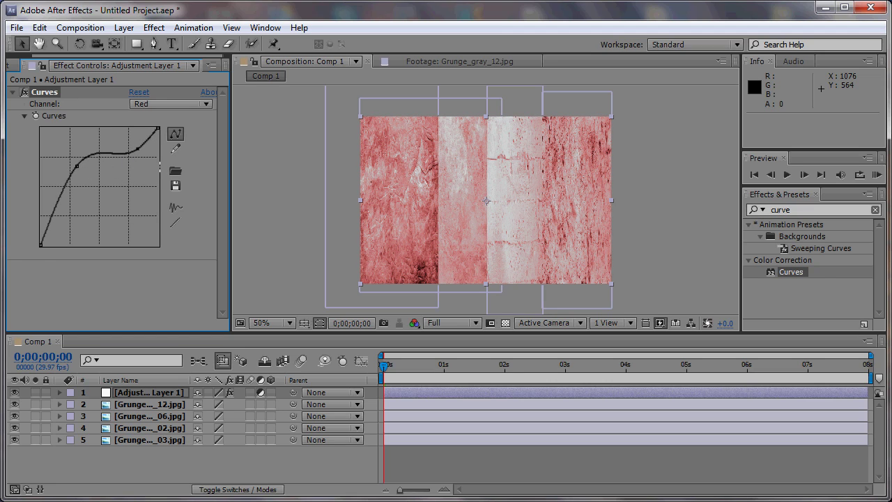
pyautogui.hotkey('ctrl', 'z')
pyautogui.hotkey('ctrl', 'z')
pyautogui.hotkey('ctrl', 'z')
pyautogui.hotkey('ctrl', 'z')
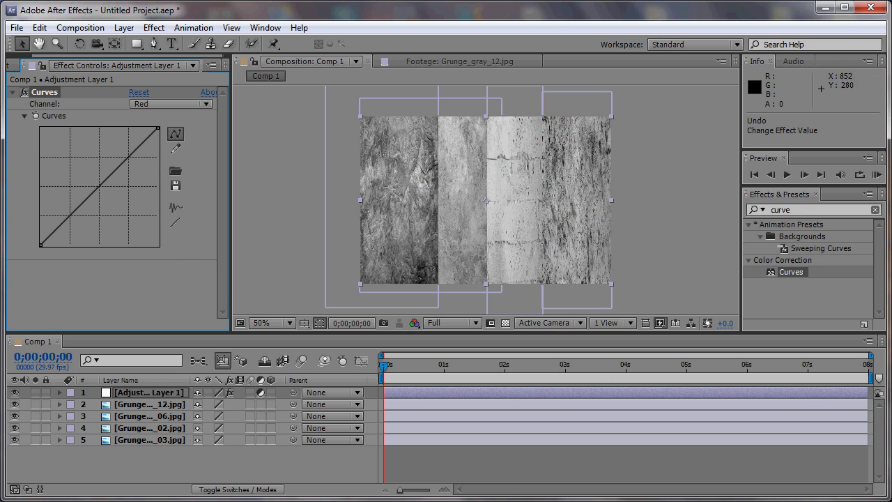
pyautogui.click(817, 205)
pyautogui.click(288, 166)
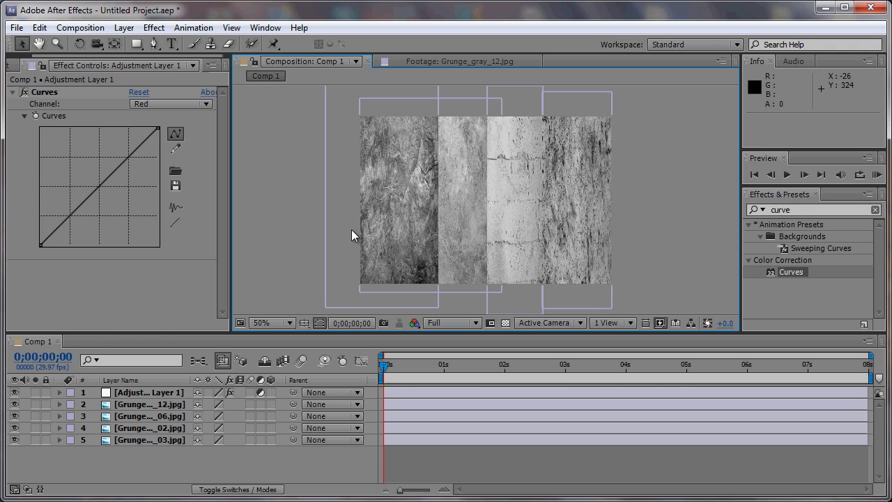
pyautogui.click(140, 404)
pyautogui.click(144, 417)
pyautogui.click(146, 428)
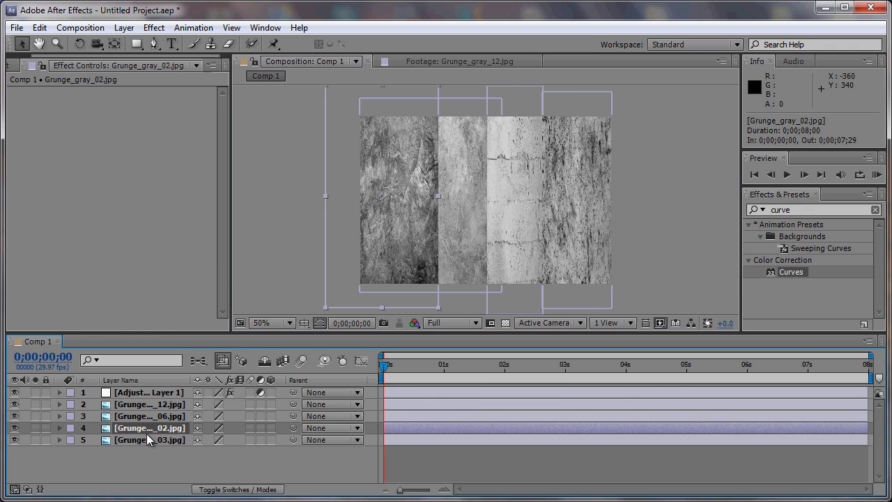
pyautogui.click(146, 435)
pyautogui.click(165, 393)
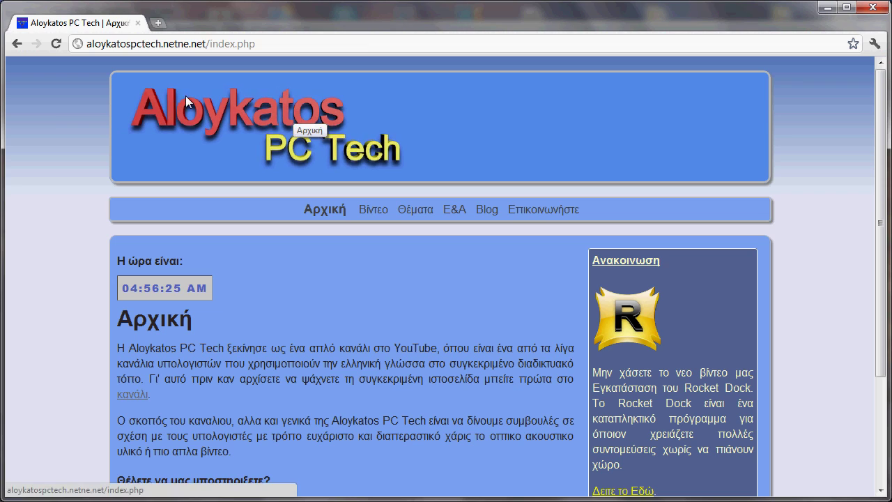
# Scroll down the Aloykatos PC Tech home page to its copyright footer
pyautogui.scroll(-3, 397, 199)
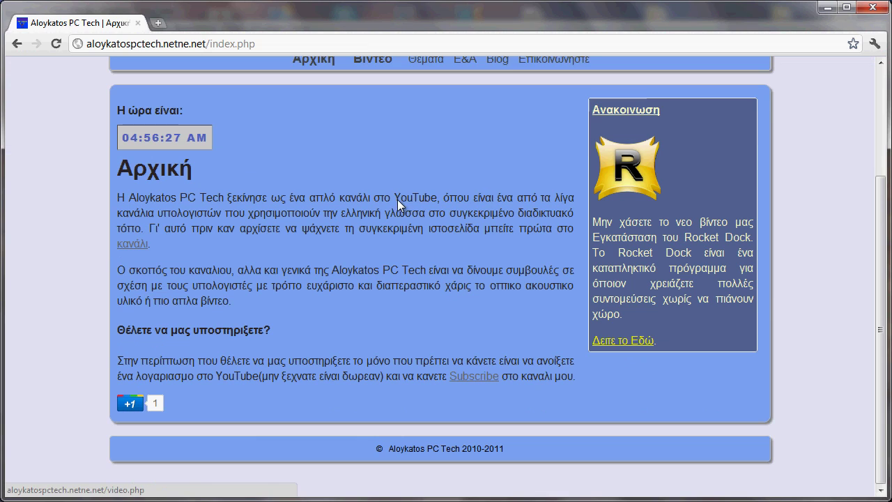